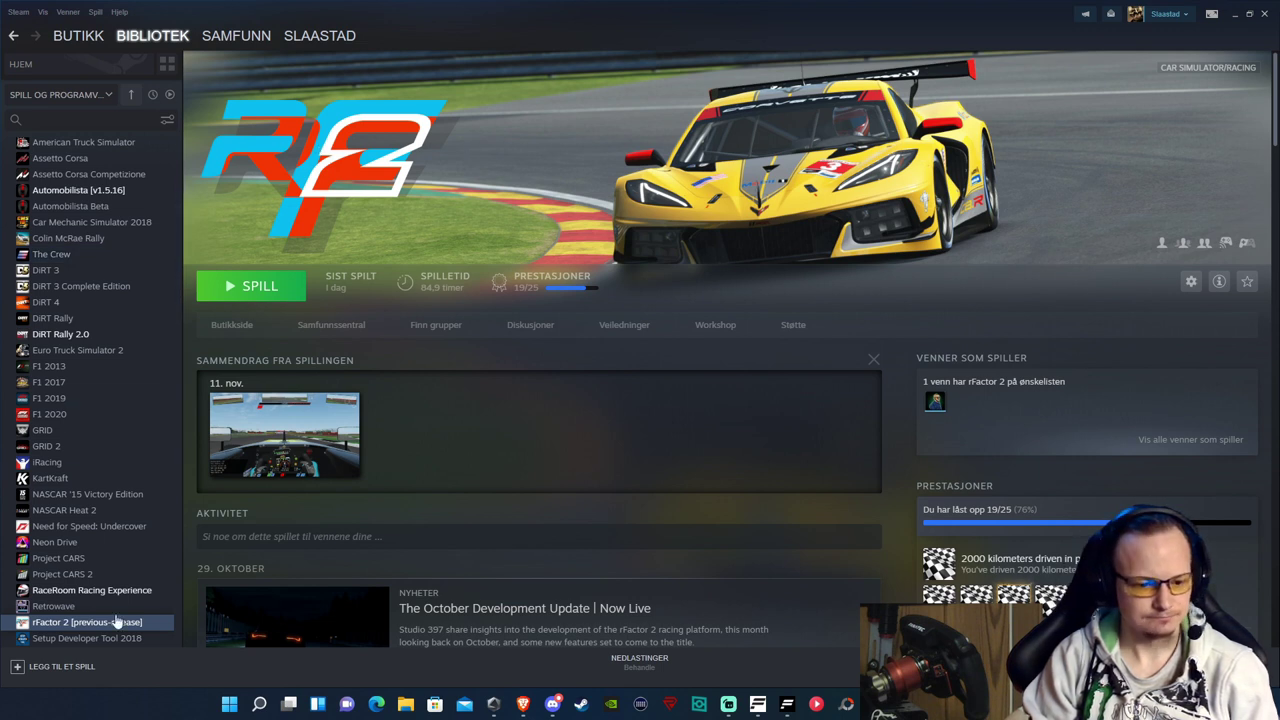
{"action": "scroll", "coordinate": [116, 620], "scroll_direction": "down", "scroll_amount": 2}
{"action": "left_click", "coordinate": [95, 558]}
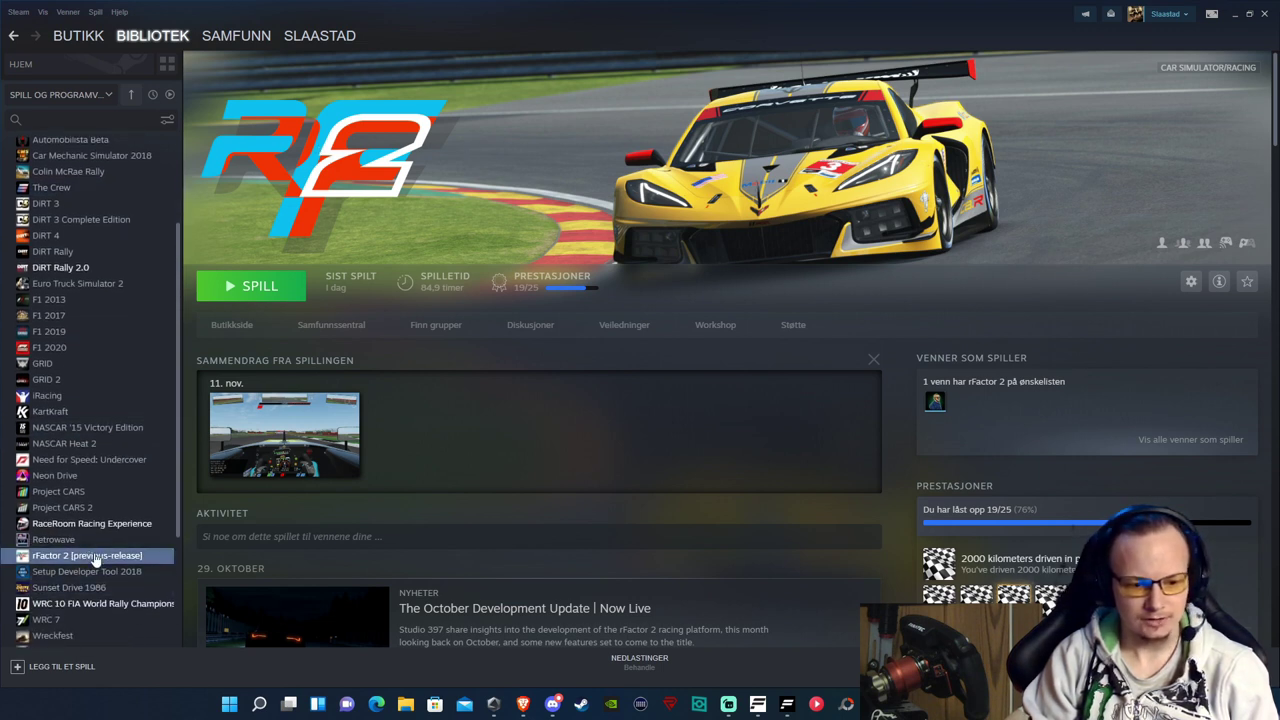
{"action": "right_click", "coordinate": [95, 558]}
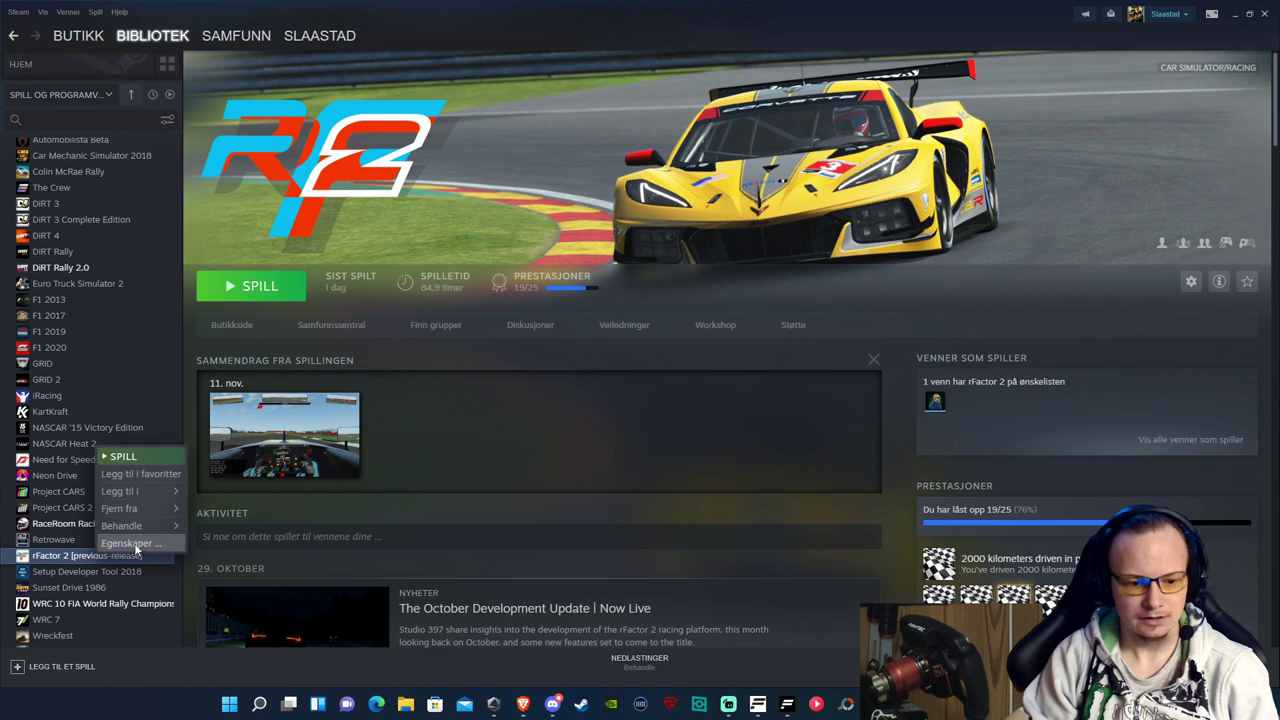
{"action": "left_click", "coordinate": [130, 543]}
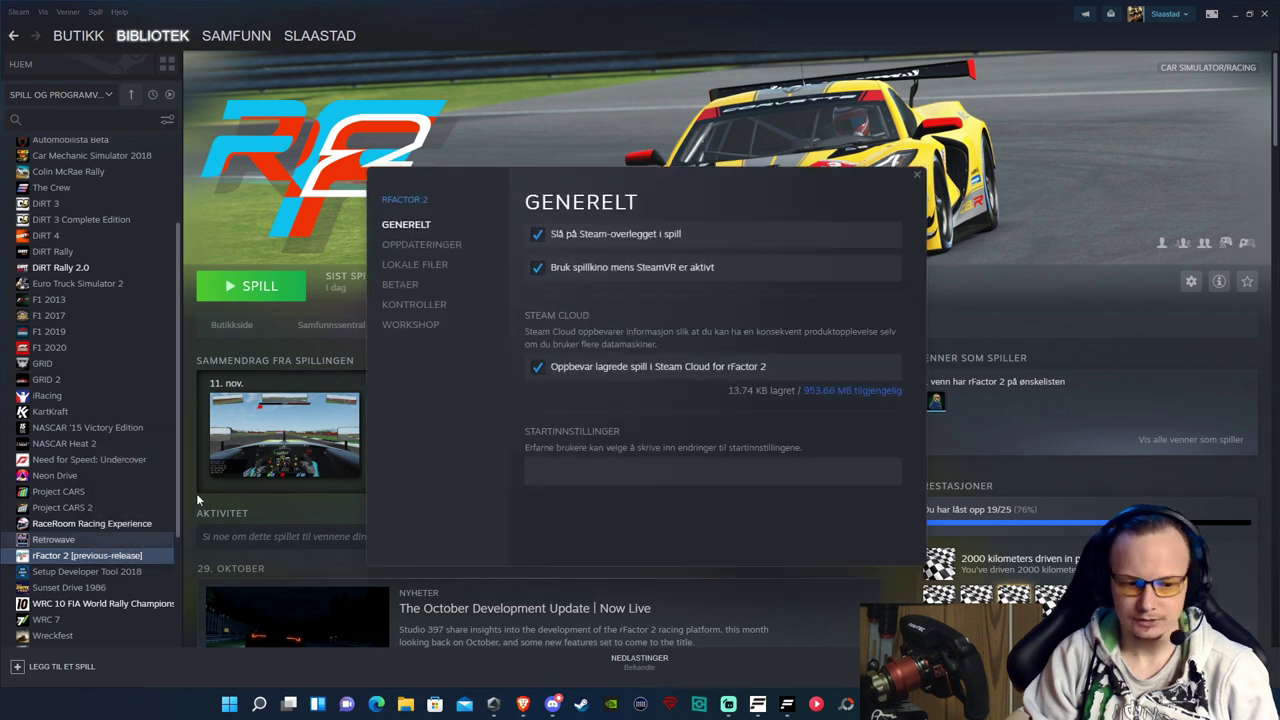
{"action": "left_click", "coordinate": [915, 183]}
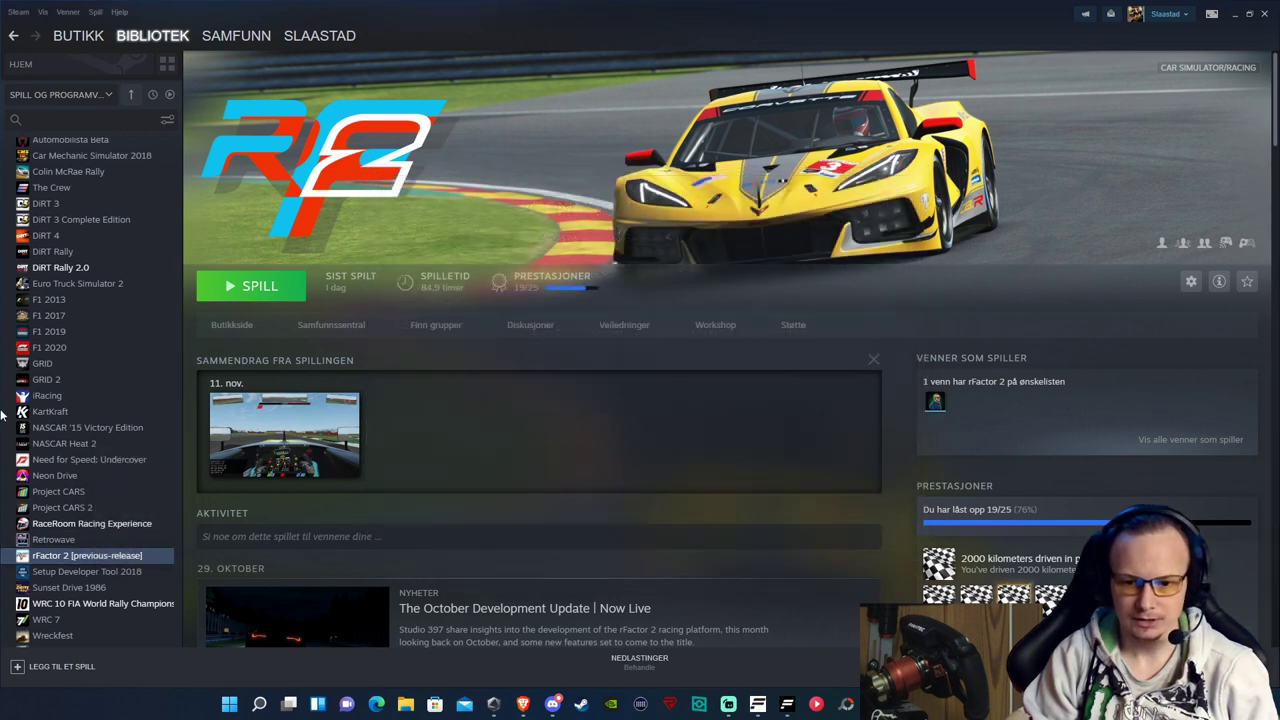
Set the beta branch to previous-release in rFactor 2's properties and close them.
{"action": "right_click", "coordinate": [101, 555]}
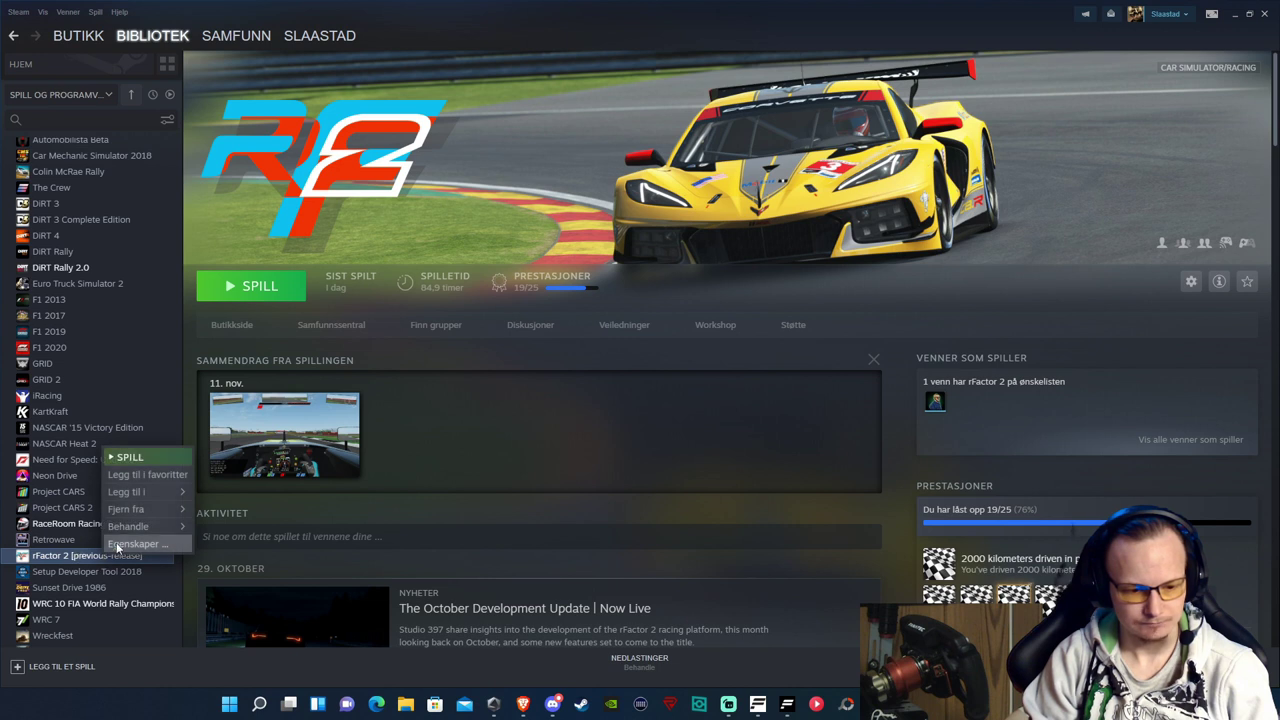
{"action": "left_click", "coordinate": [127, 546]}
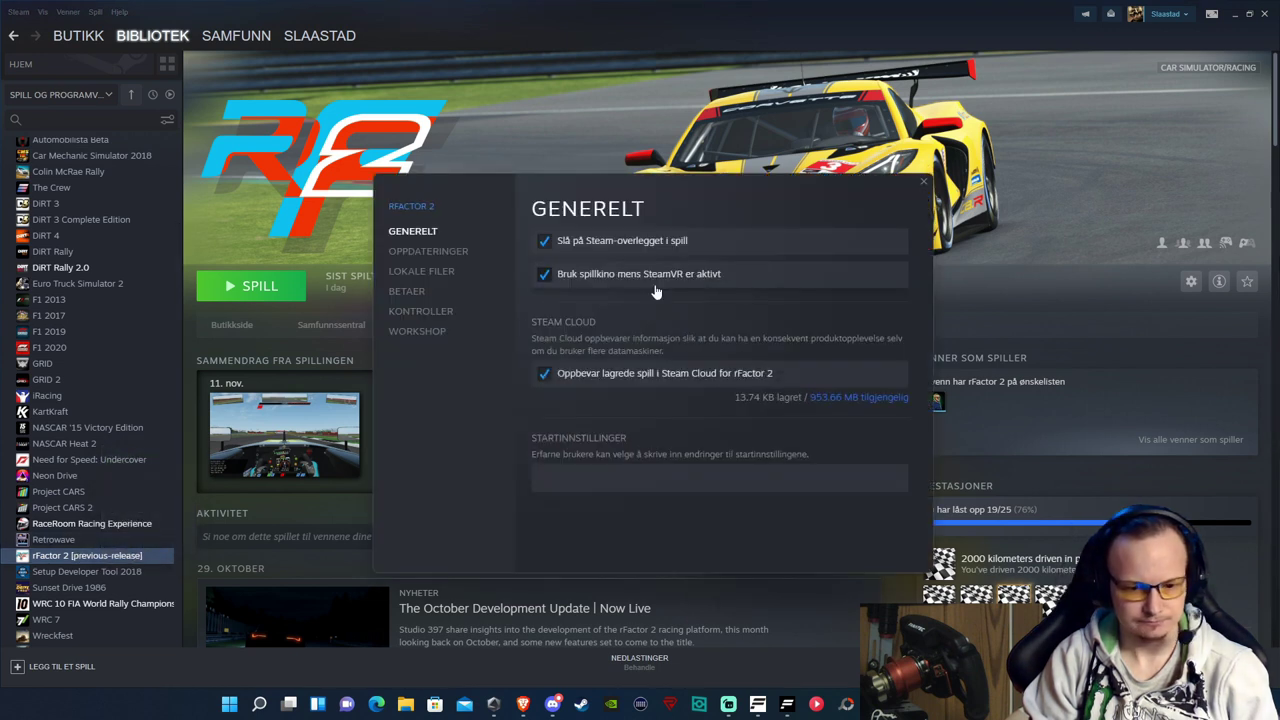
{"action": "left_click", "coordinate": [407, 293]}
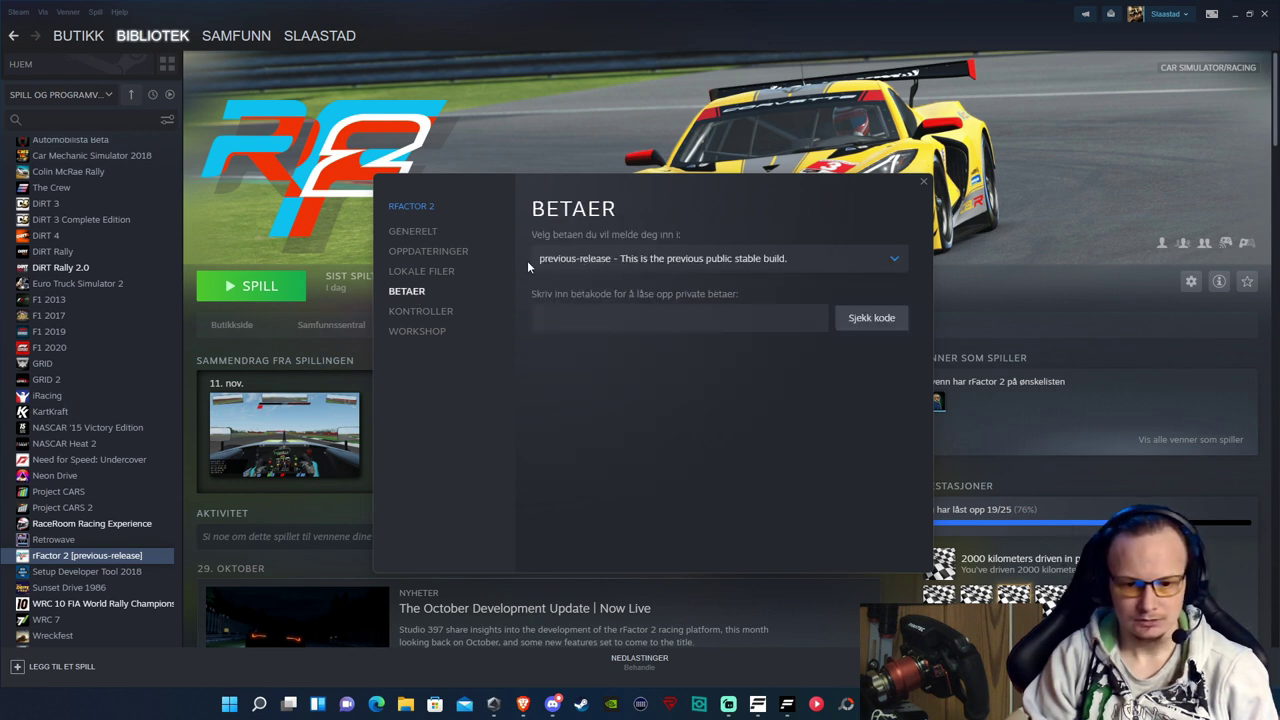
{"action": "left_click", "coordinate": [864, 256]}
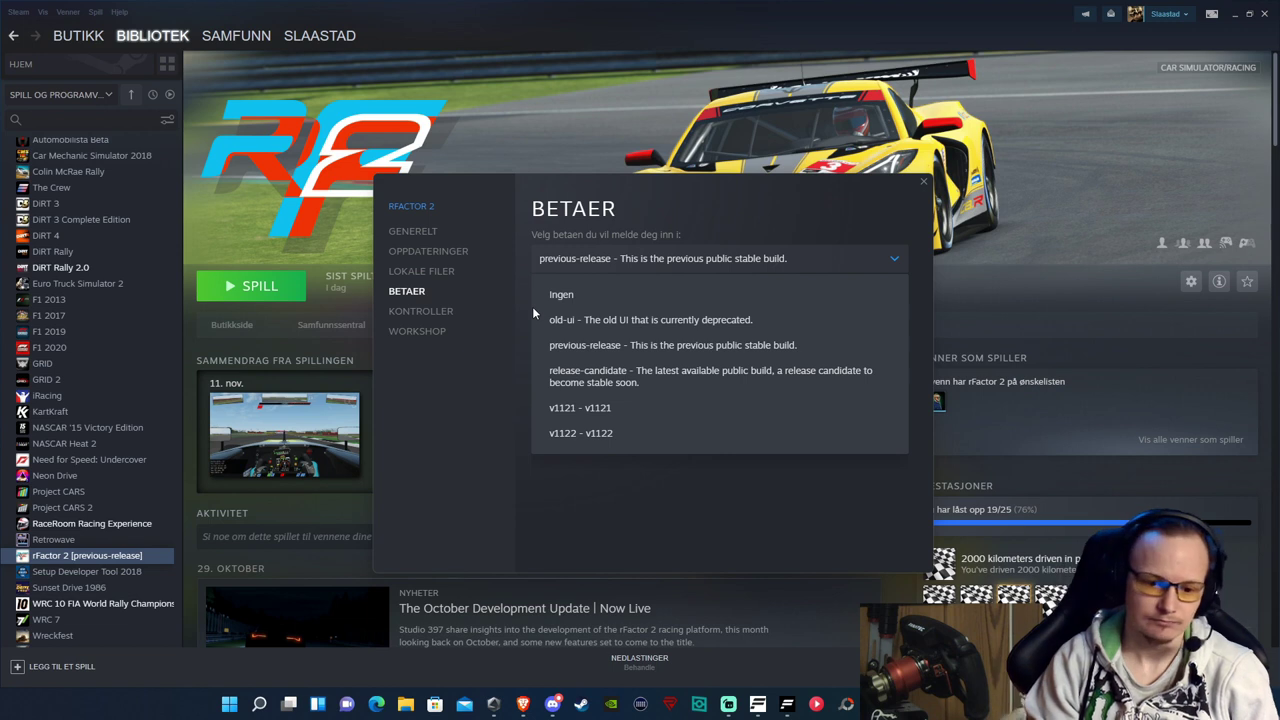
{"action": "left_click", "coordinate": [608, 347]}
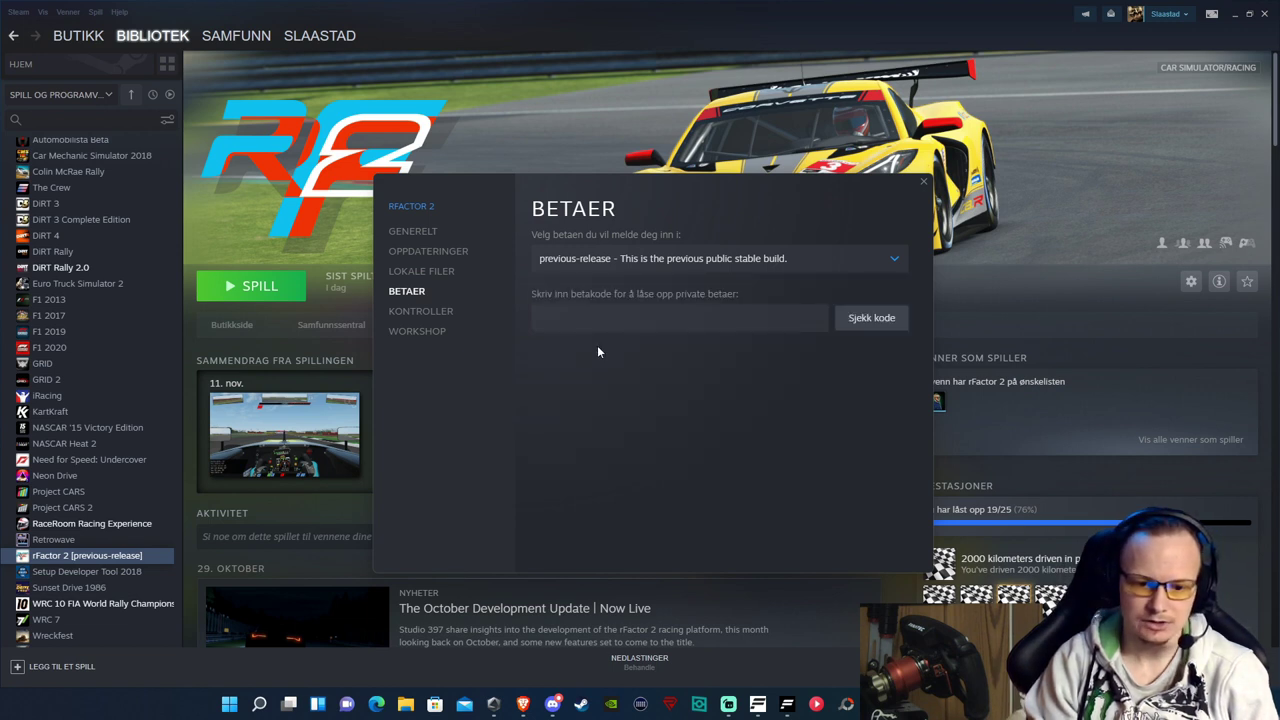
{"action": "left_click", "coordinate": [922, 184]}
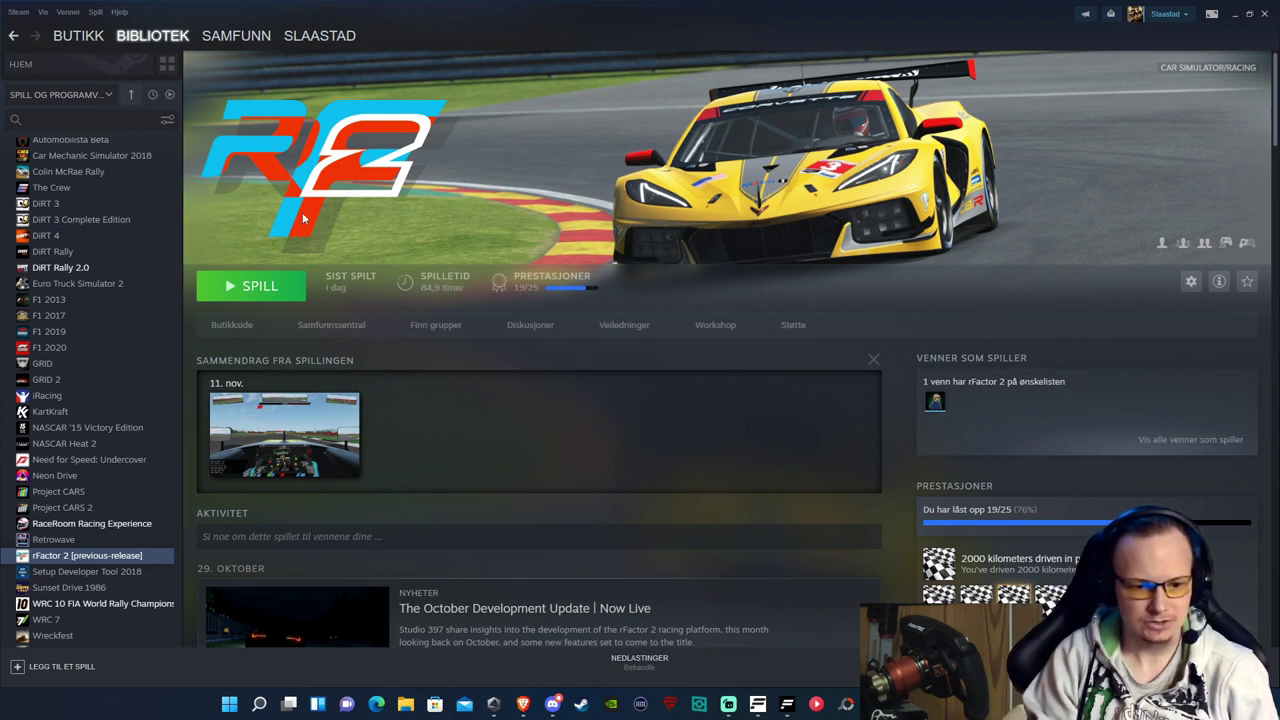
Launch rFactor 2 and open its controller calibration settings.
{"action": "left_click", "coordinate": [260, 284]}
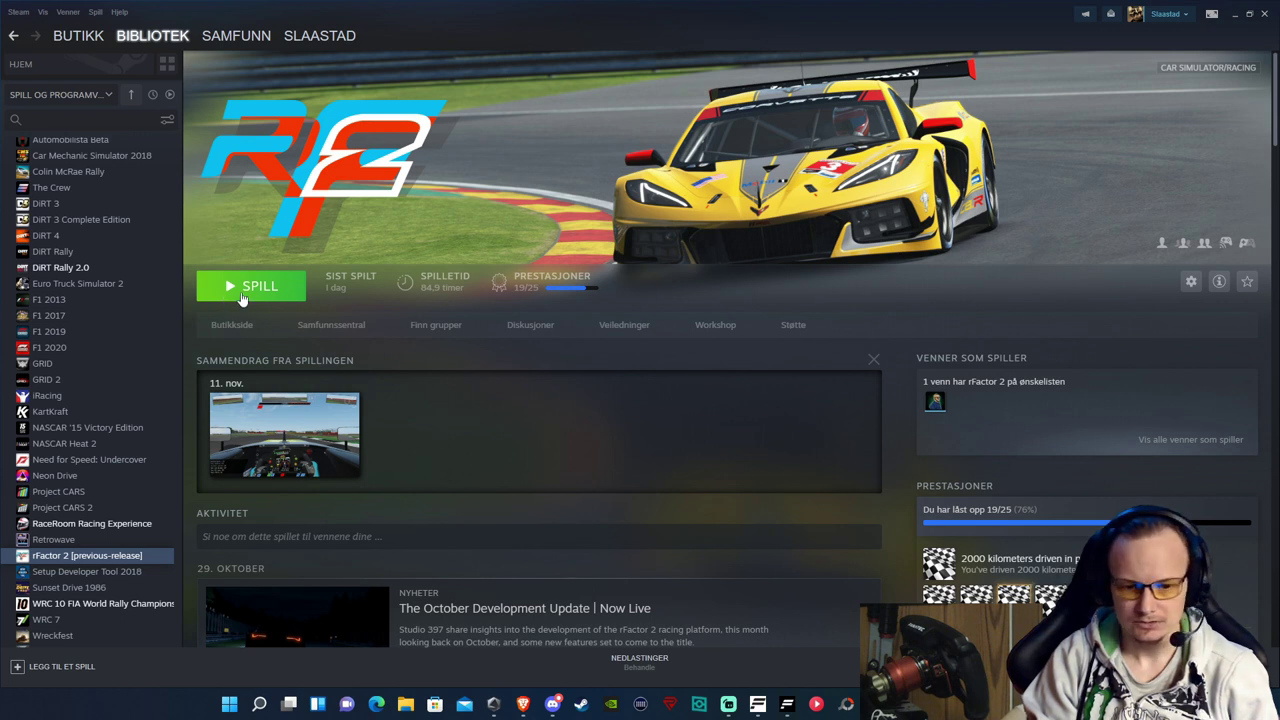
{"action": "left_click", "coordinate": [241, 288]}
{"action": "left_click", "coordinate": [648, 404]}
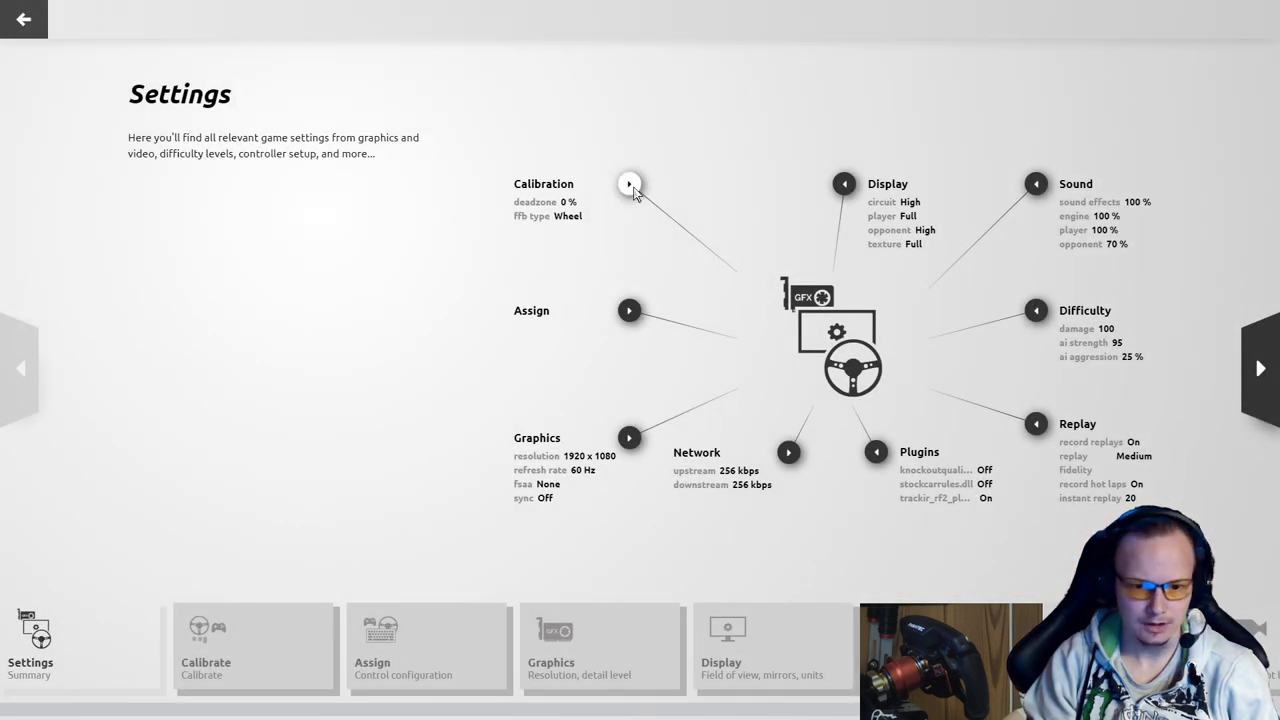
{"action": "left_click", "coordinate": [630, 185]}
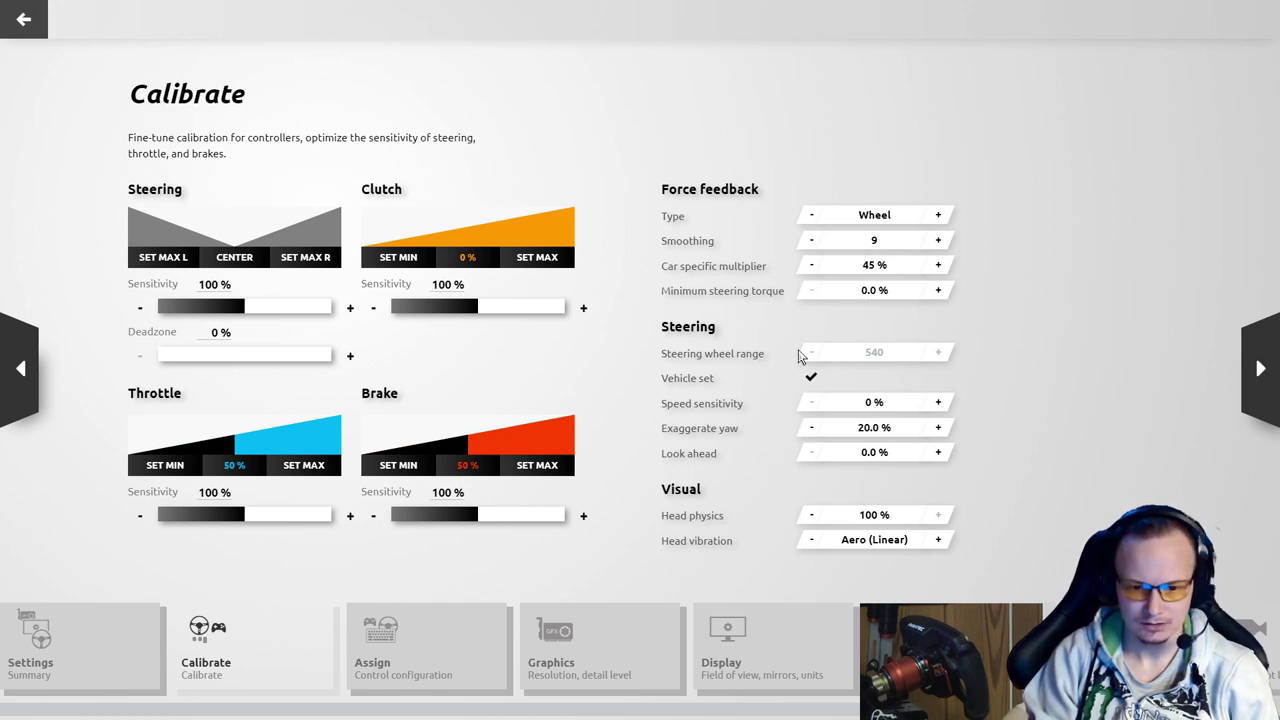
Toggle the Vehicle set option for the steering wheel range off and back on.
{"action": "left_click", "coordinate": [811, 382]}
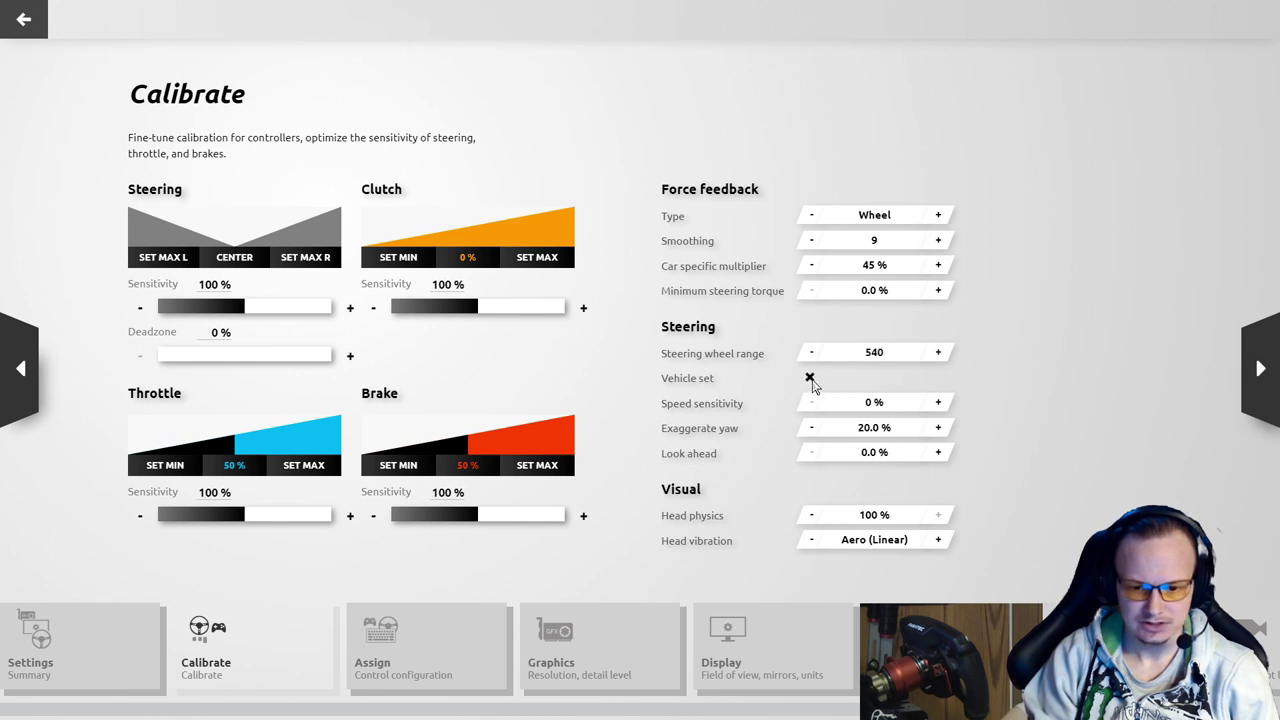
{"action": "left_click", "coordinate": [811, 382]}
{"action": "left_click", "coordinate": [812, 384]}
{"action": "left_click", "coordinate": [811, 382]}
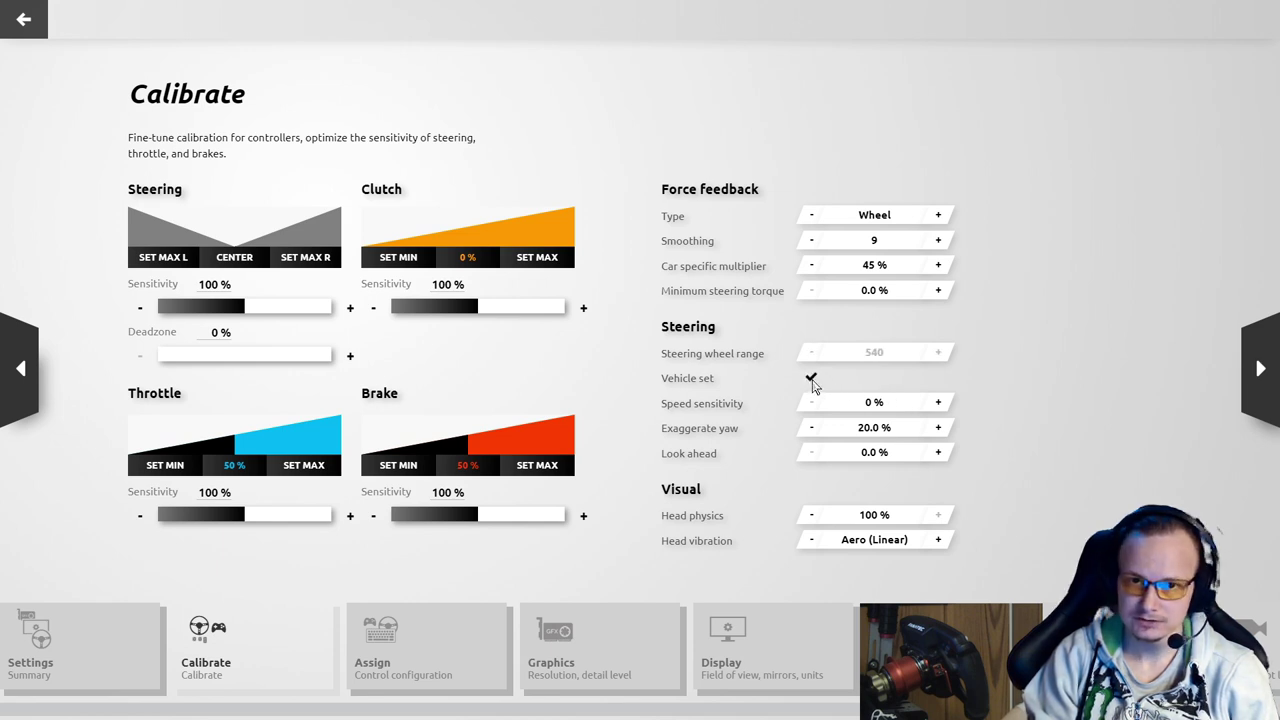
{"action": "left_click", "coordinate": [812, 384]}
{"action": "left_click", "coordinate": [812, 383]}
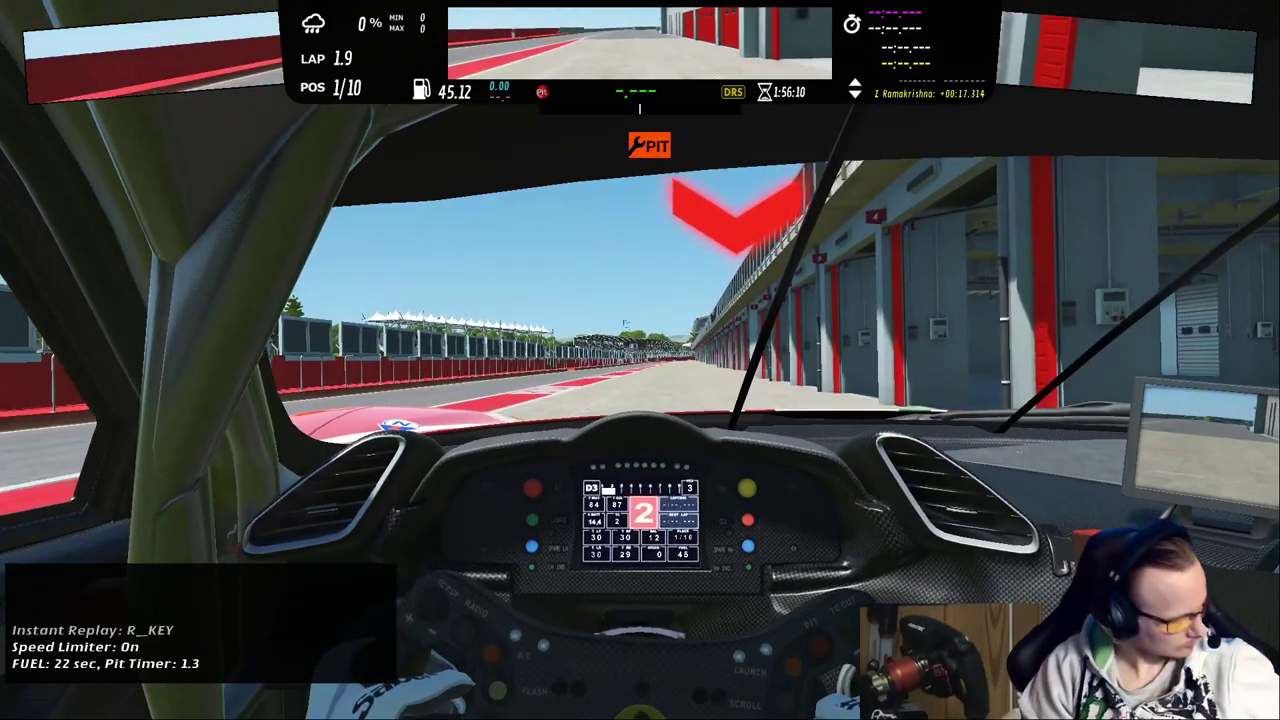
Leave the car and exit the Imola practice session to the main menu.
{"action": "key", "text": "Escape"}
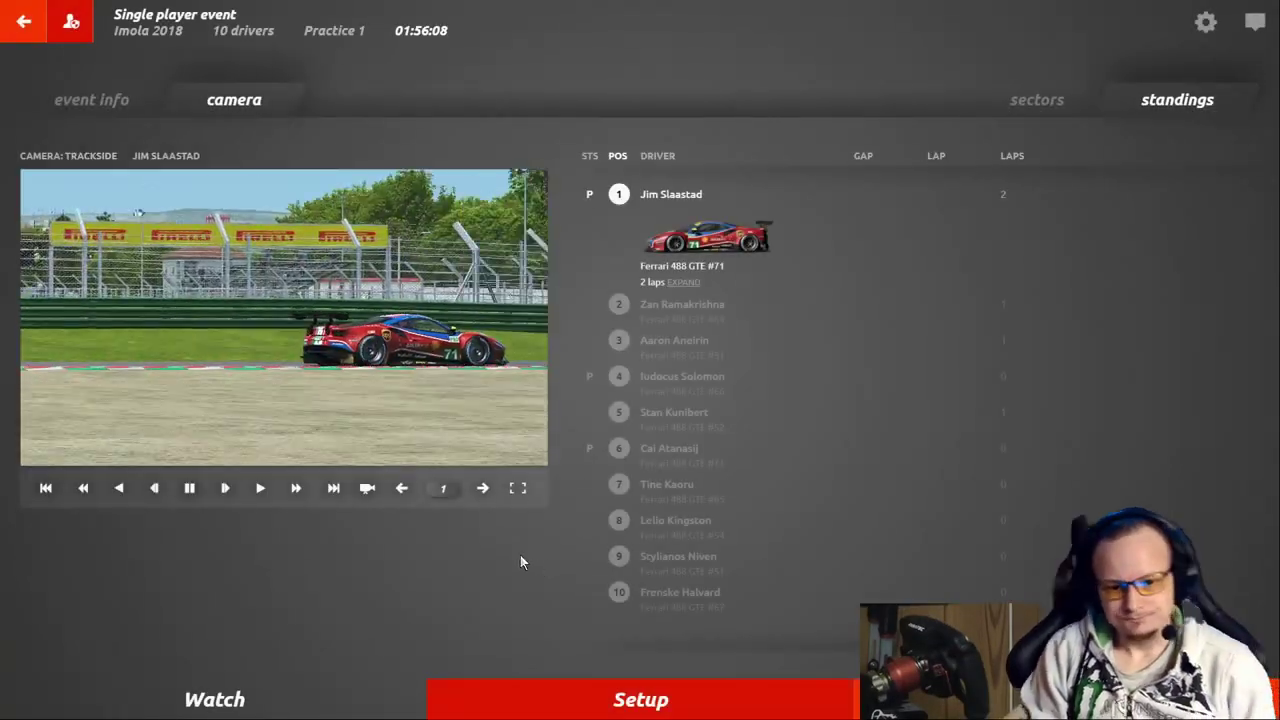
{"action": "left_click", "coordinate": [22, 30]}
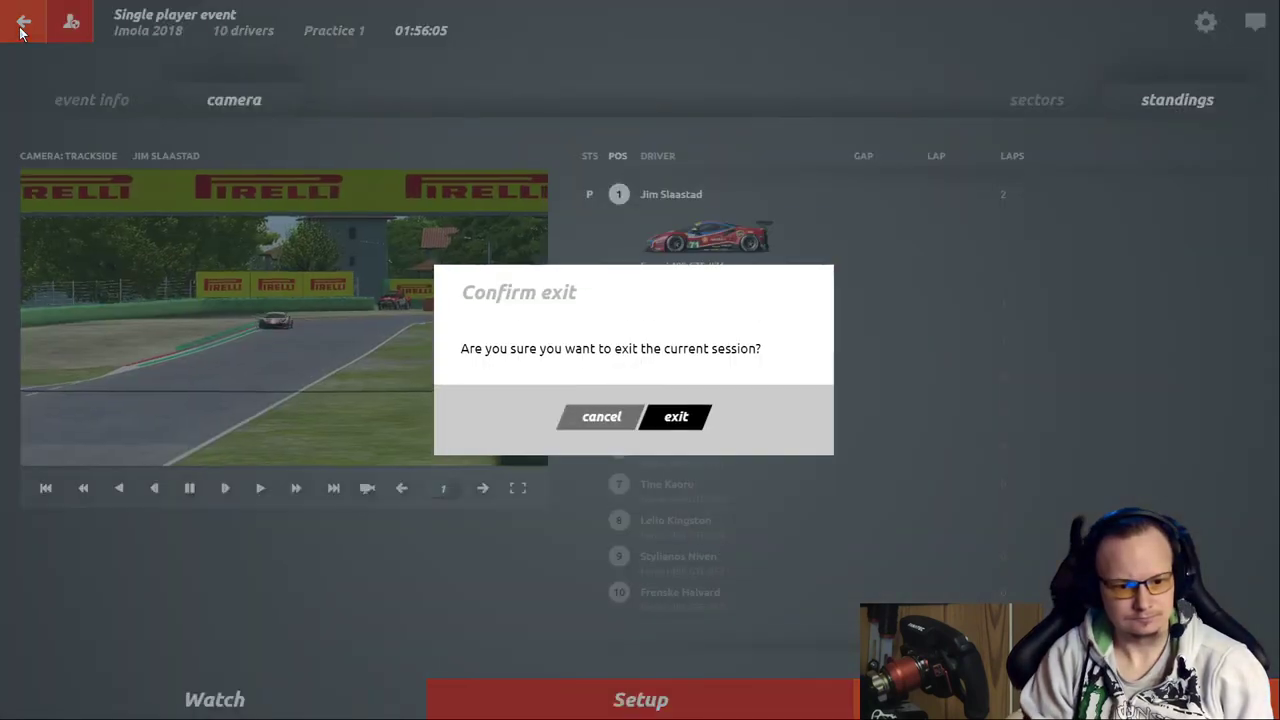
{"action": "left_click", "coordinate": [677, 418]}
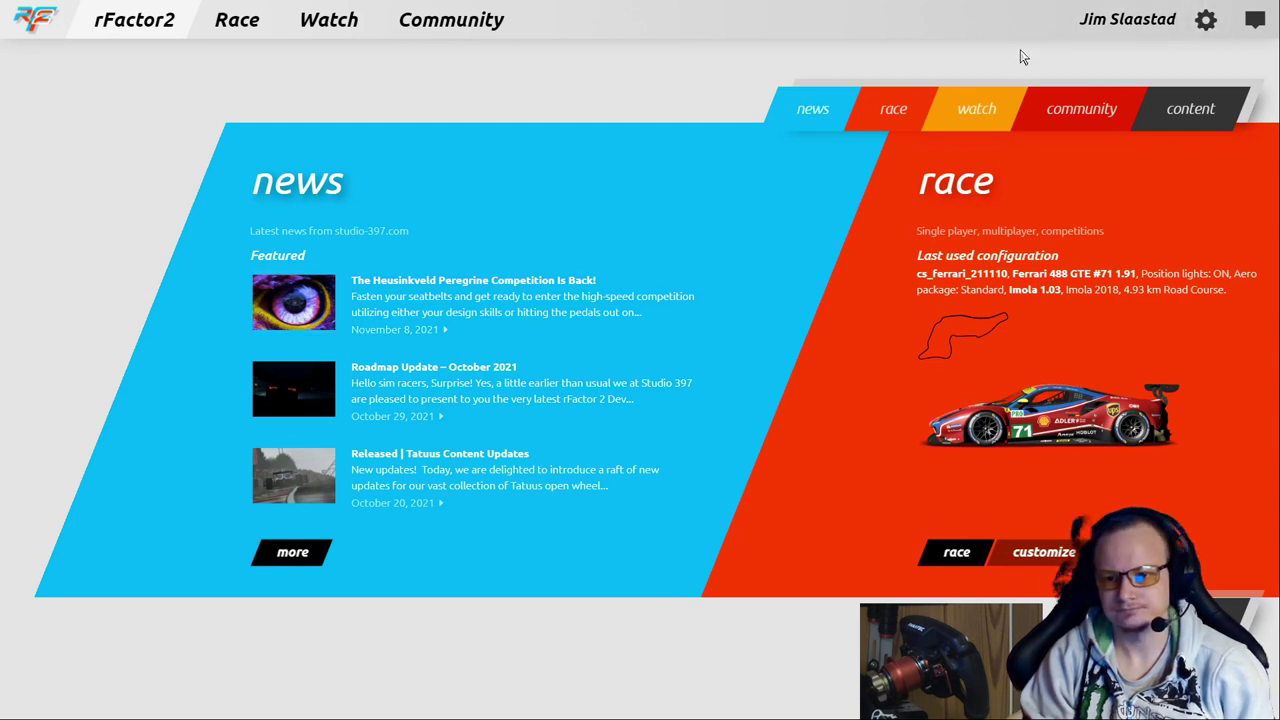
Review the calibration values and the control assignments in the game settings.
{"action": "left_click", "coordinate": [1205, 22]}
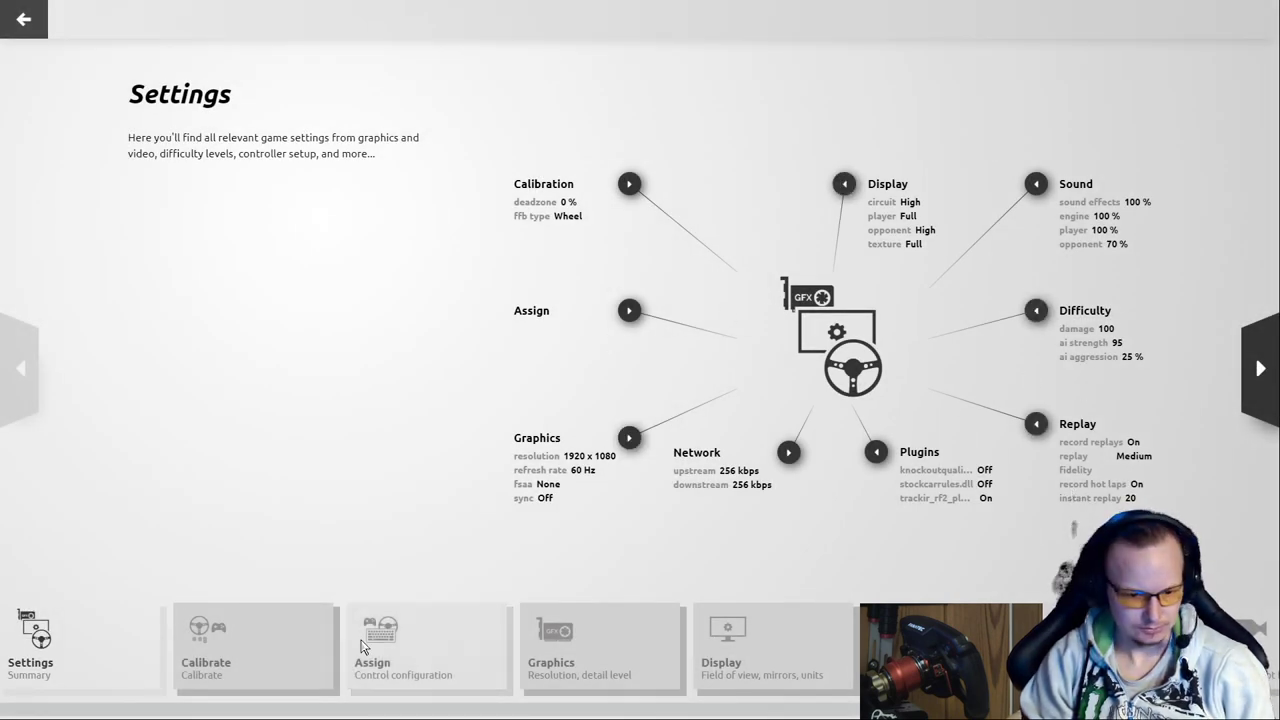
{"action": "left_click", "coordinate": [301, 633]}
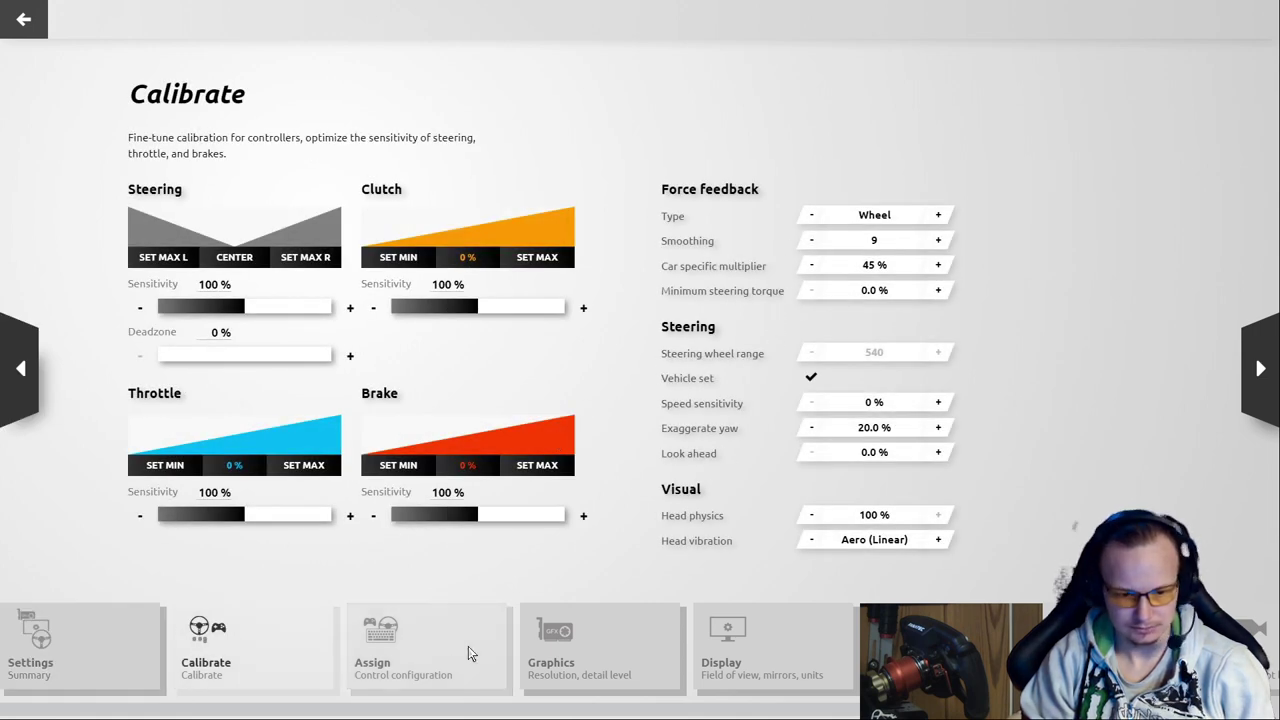
{"action": "left_click", "coordinate": [415, 653]}
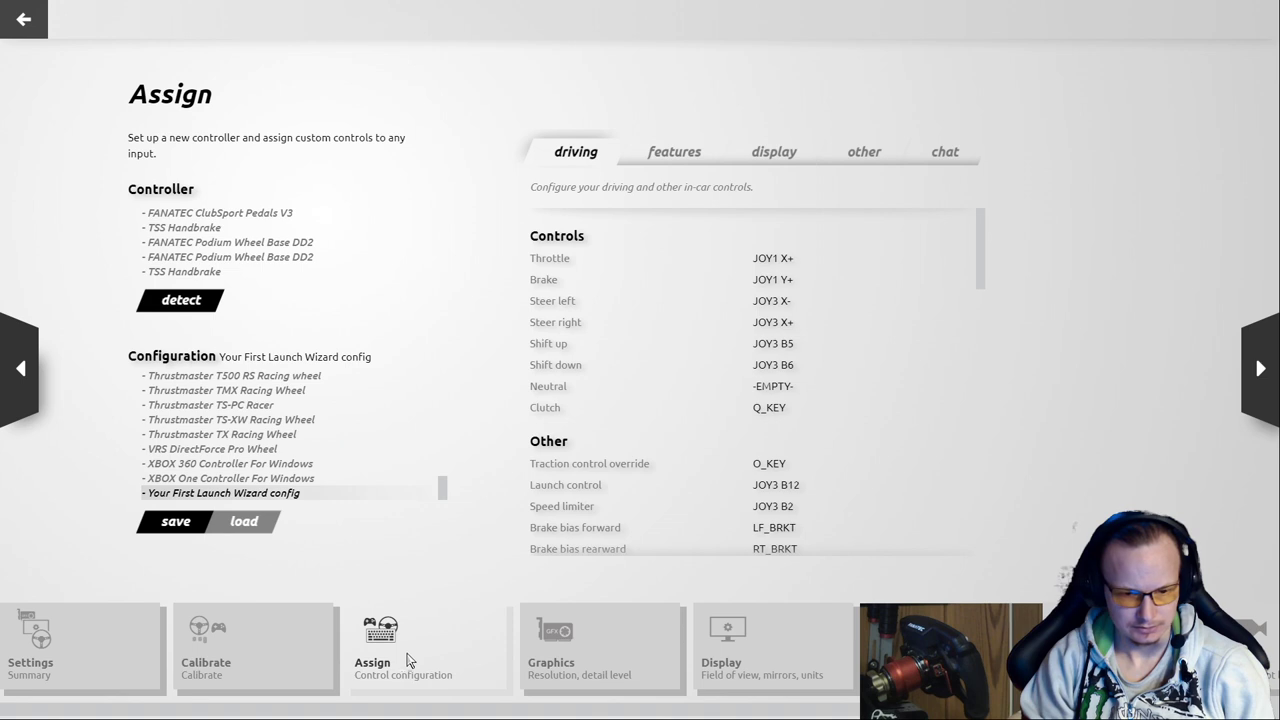
{"action": "left_click", "coordinate": [275, 662]}
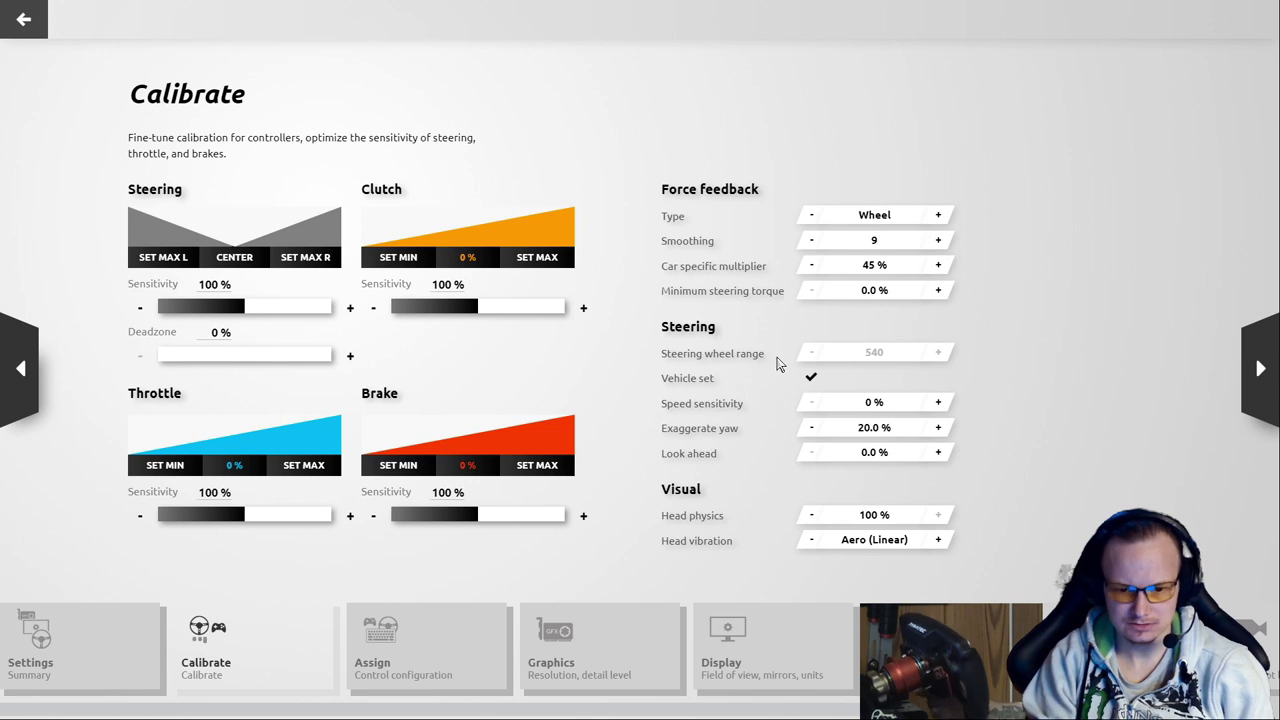
Leave the settings and quit rFactor 2.
{"action": "left_click", "coordinate": [20, 22]}
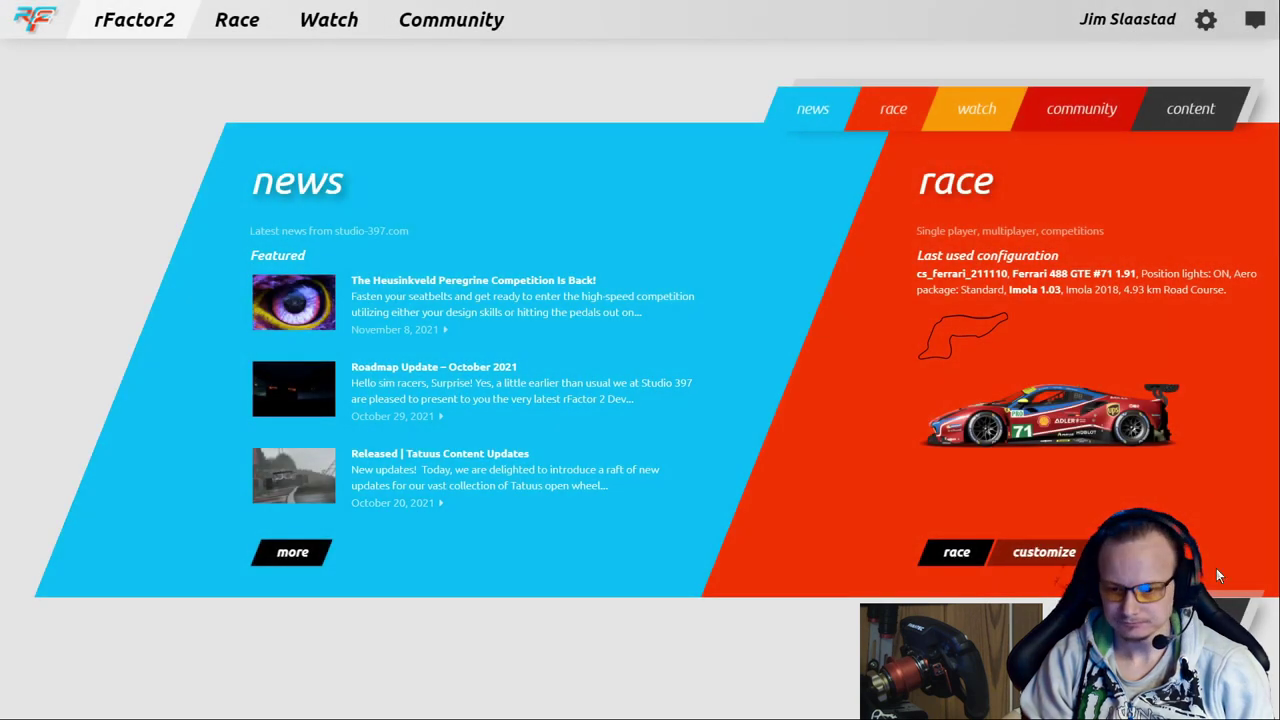
{"action": "left_click", "coordinate": [1220, 585]}
{"action": "left_click", "coordinate": [680, 676]}
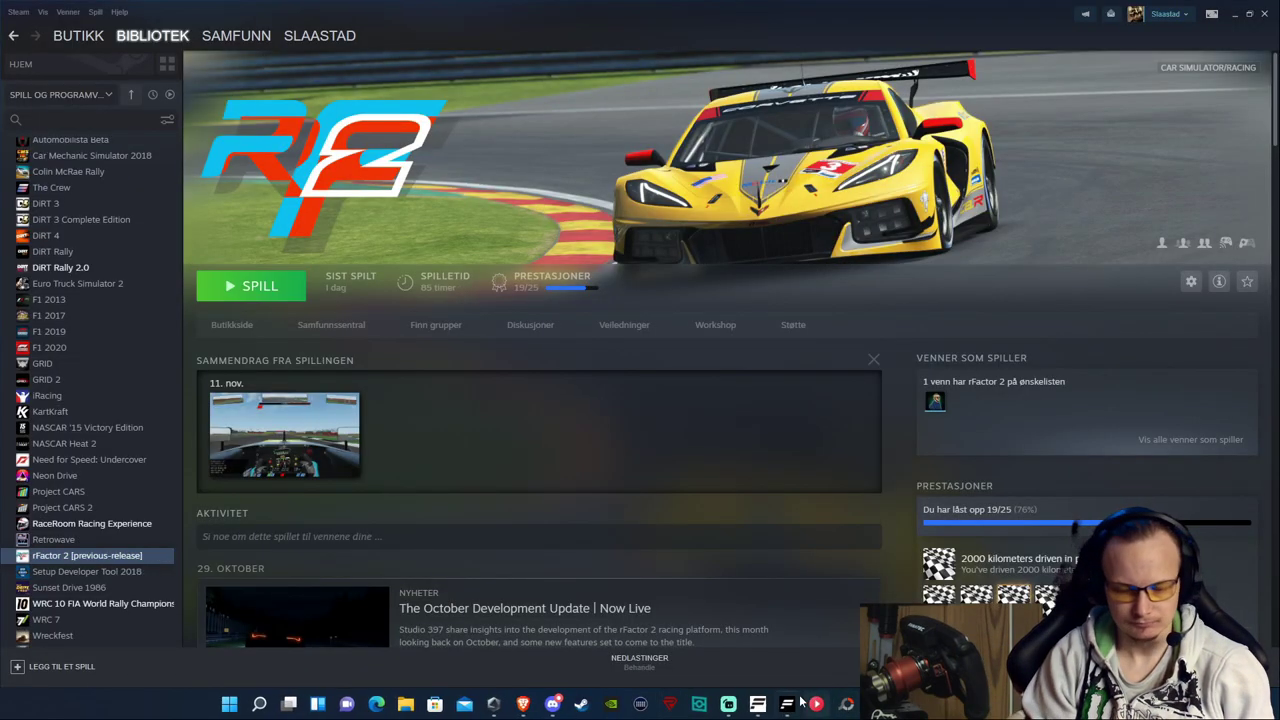
Switch to the Fanatec Control Panel and move its window toward the upper left to view the wheel base settings.
{"action": "mouse_move", "coordinate": [767, 708]}
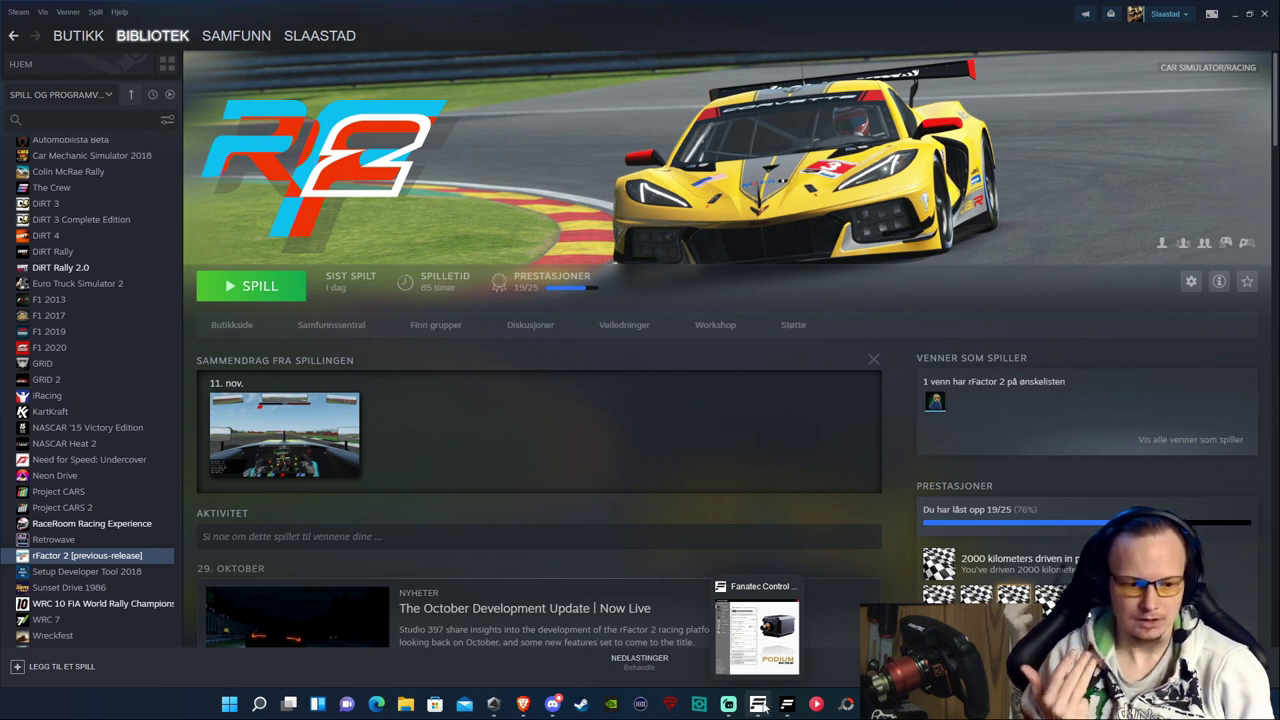
{"action": "left_click", "coordinate": [760, 705]}
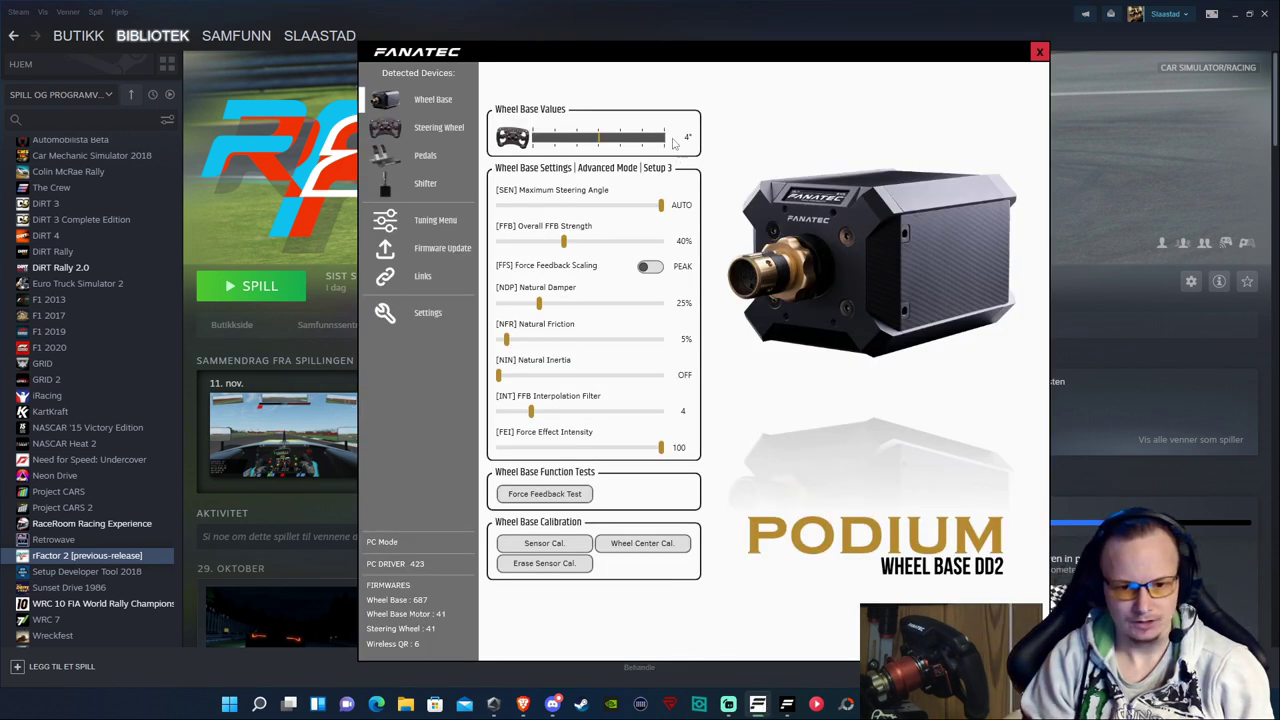
{"action": "left_click_drag", "start_coordinate": [720, 56], "coordinate": [514, 25]}
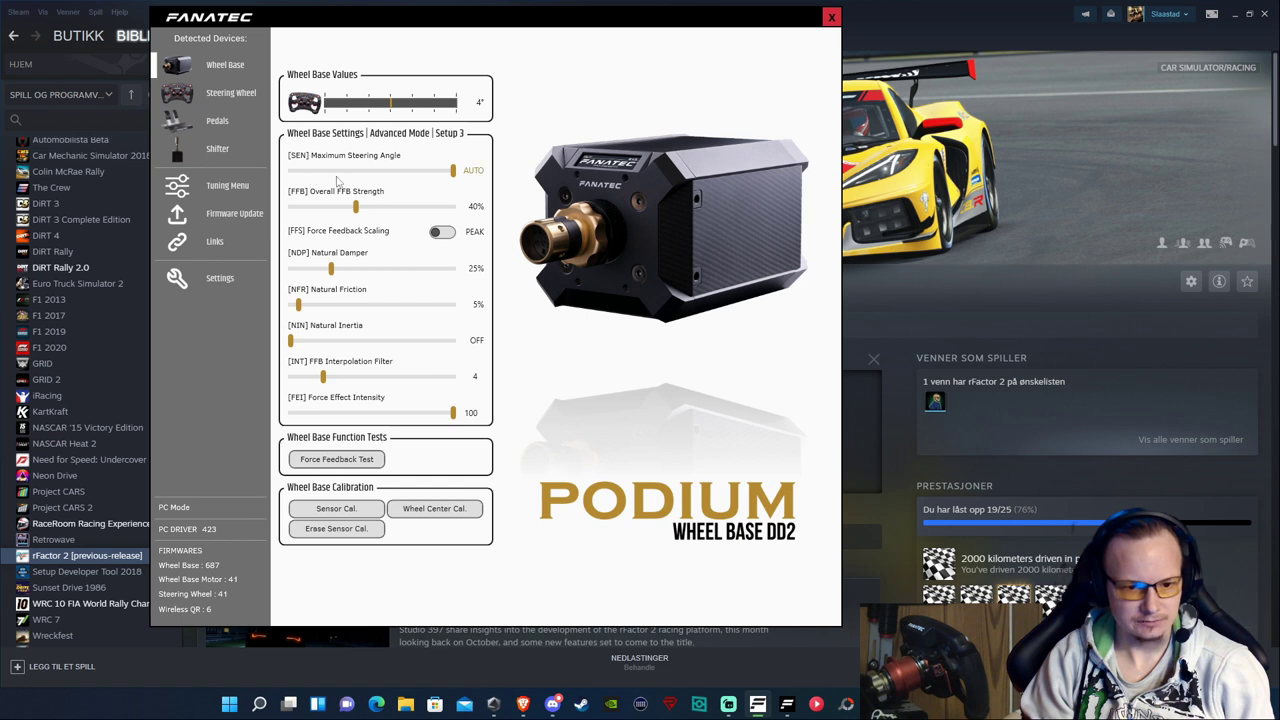
Switch Force Feedback Scaling to Linear and back to Peak.
{"action": "mouse_move", "coordinate": [491, 202]}
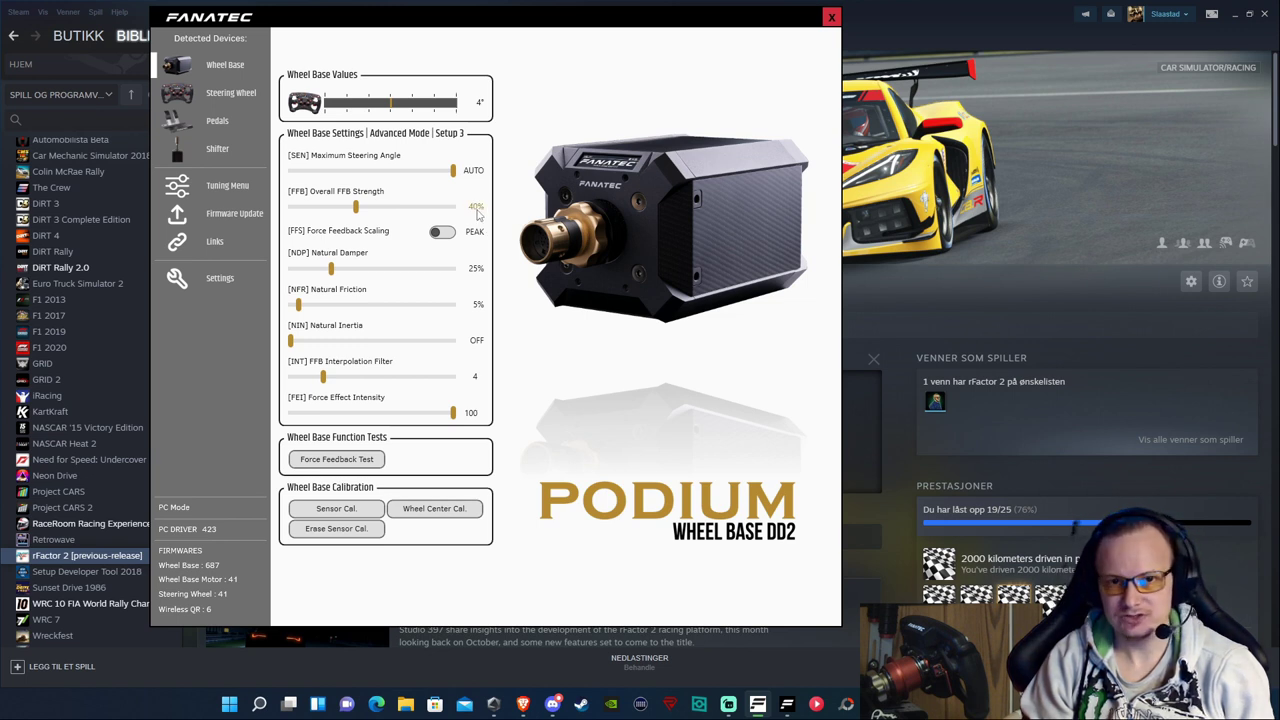
{"action": "left_click", "coordinate": [445, 233]}
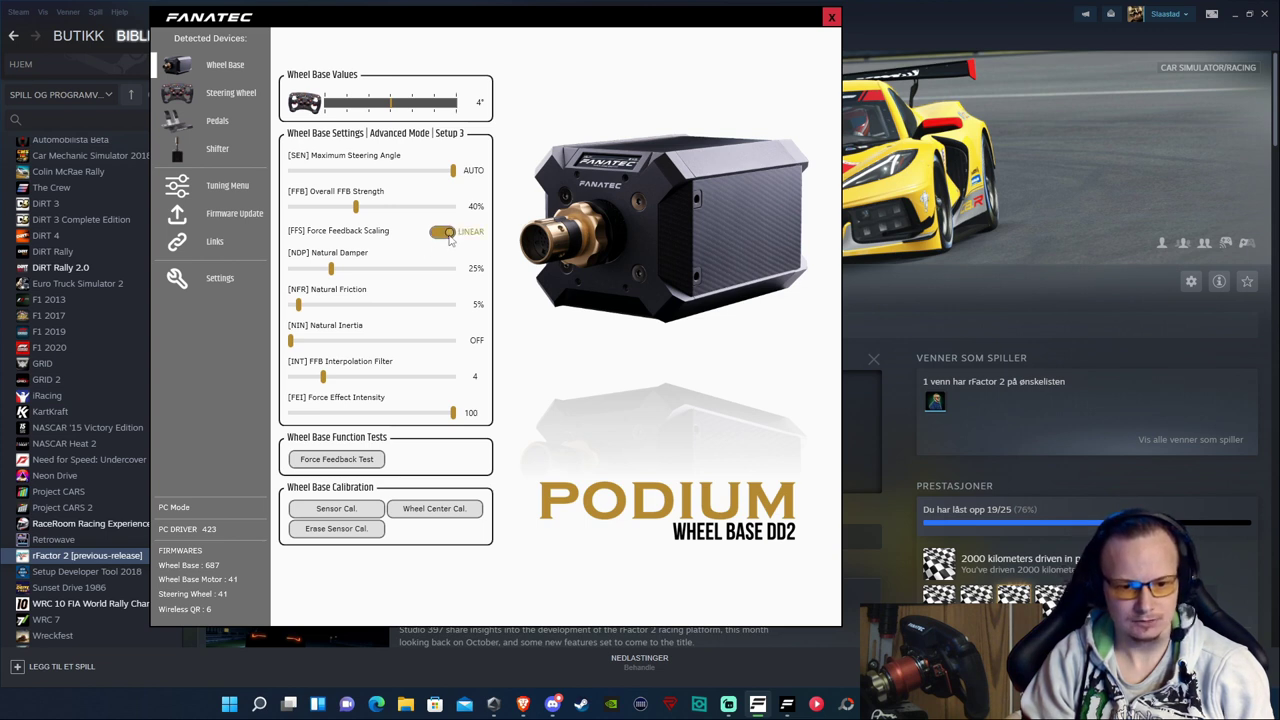
{"action": "left_click", "coordinate": [448, 236]}
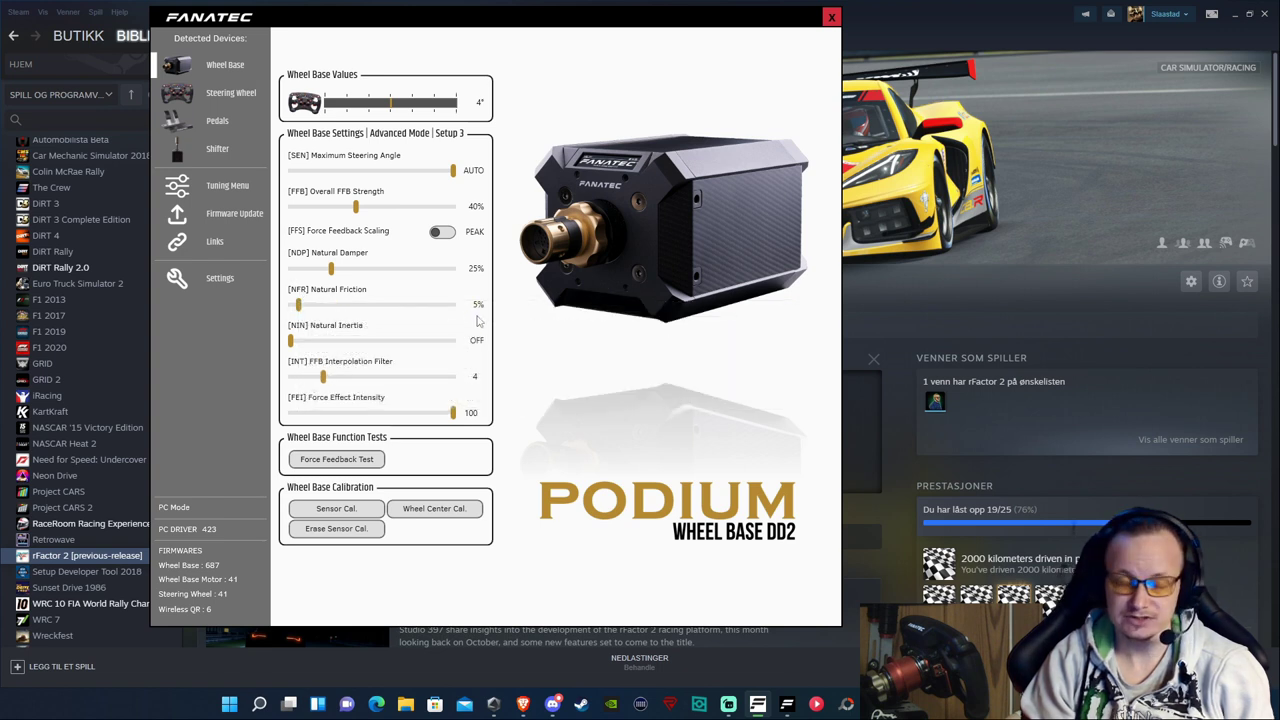
{"action": "mouse_move", "coordinate": [321, 351]}
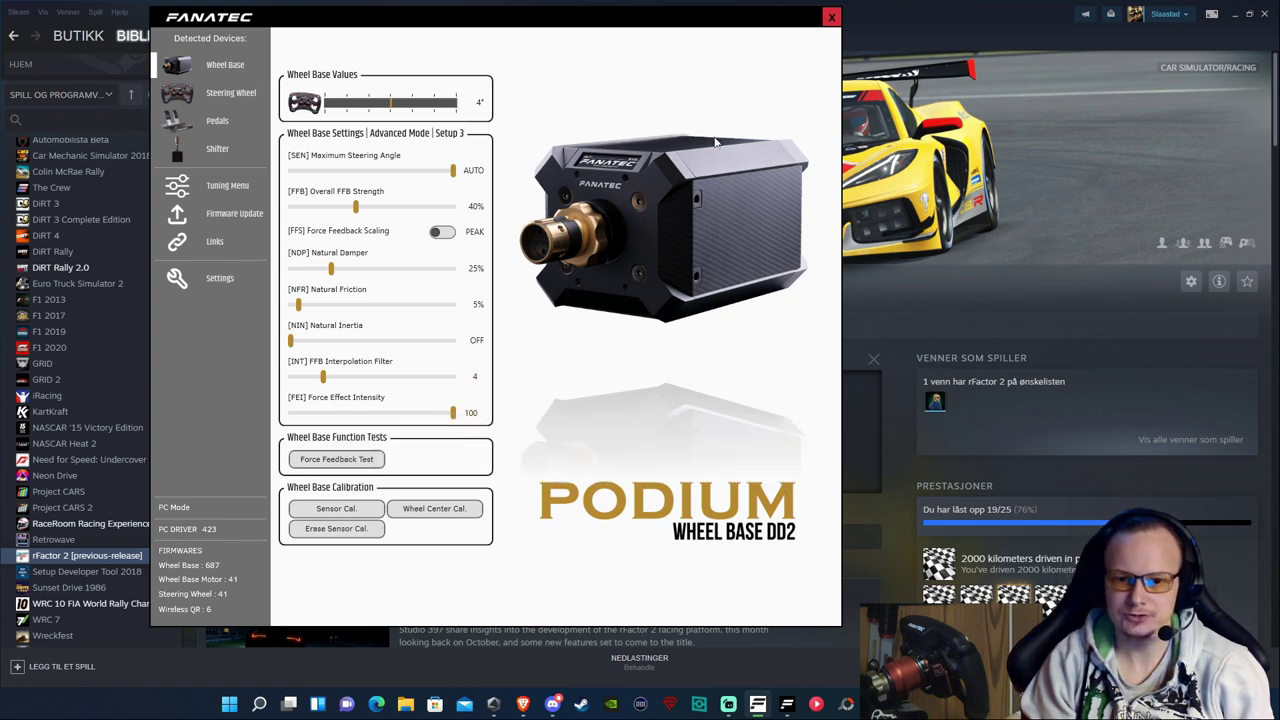
Switch to FanaLab, open its Tuning Menu over the control panel, and select device set up 3.
{"action": "left_click", "coordinate": [786, 707]}
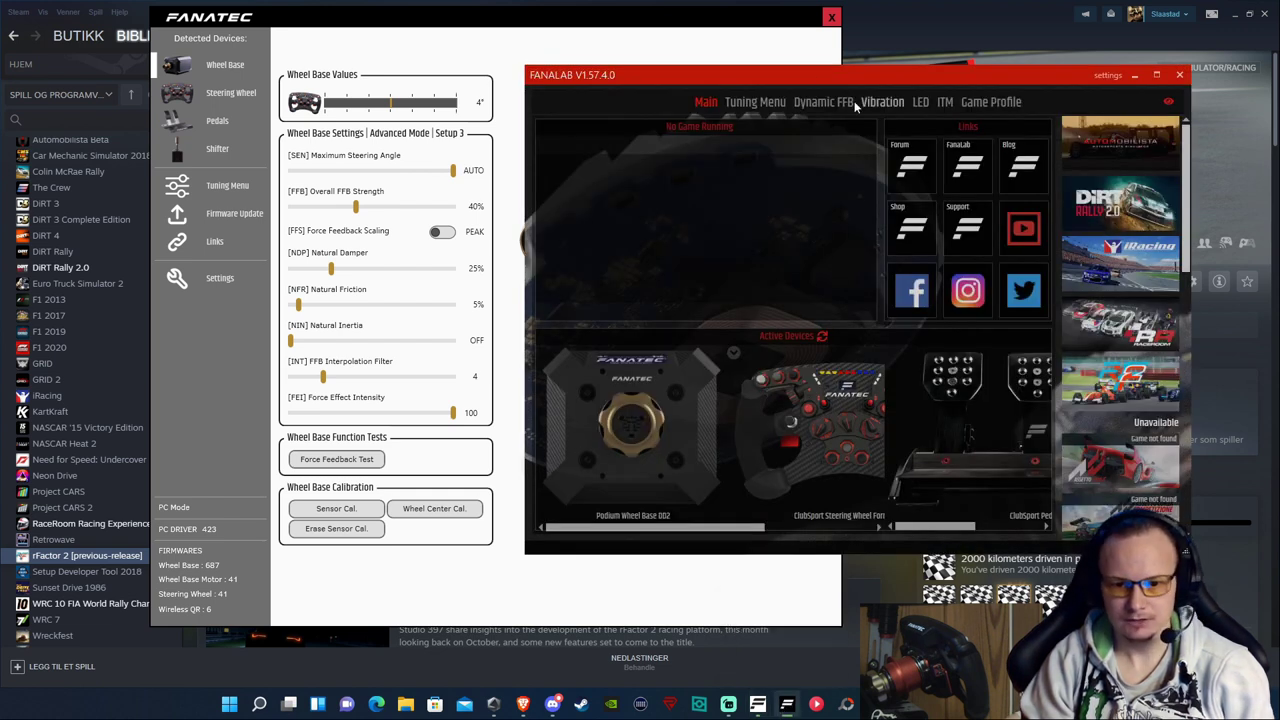
{"action": "left_click", "coordinate": [762, 104]}
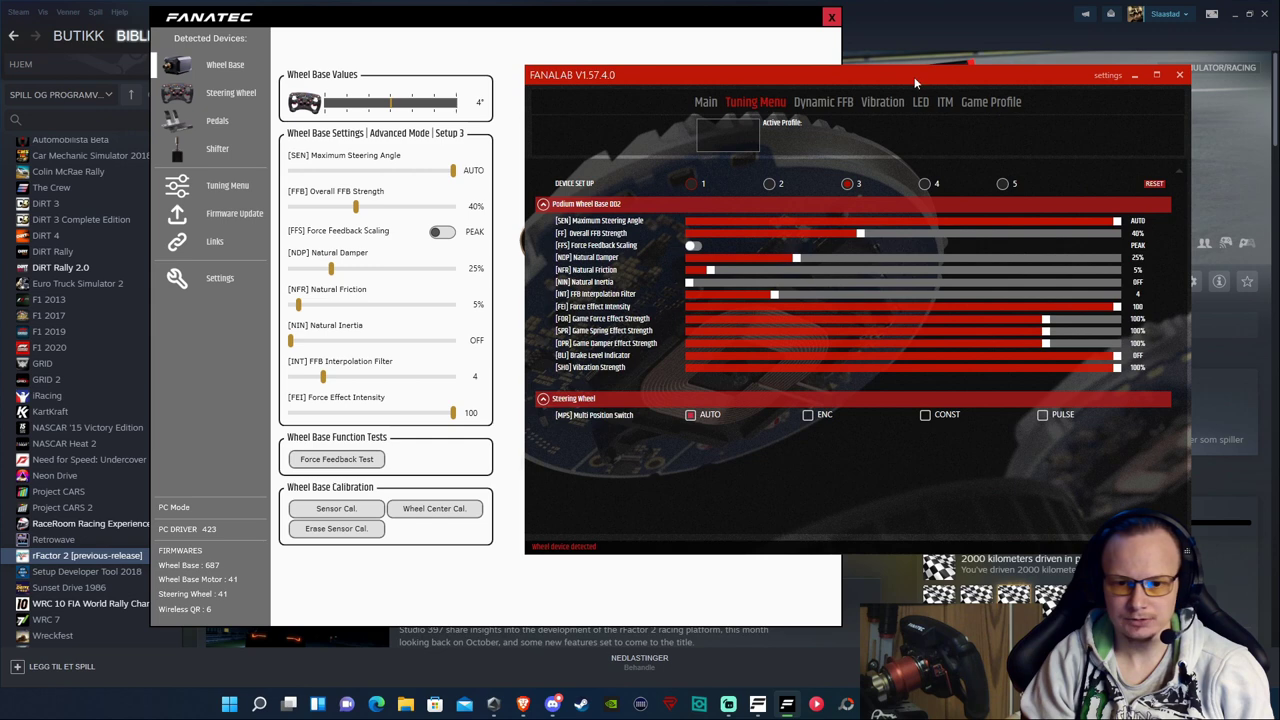
{"action": "left_click_drag", "start_coordinate": [914, 76], "coordinate": [562, 56]}
{"action": "left_click", "coordinate": [498, 165]}
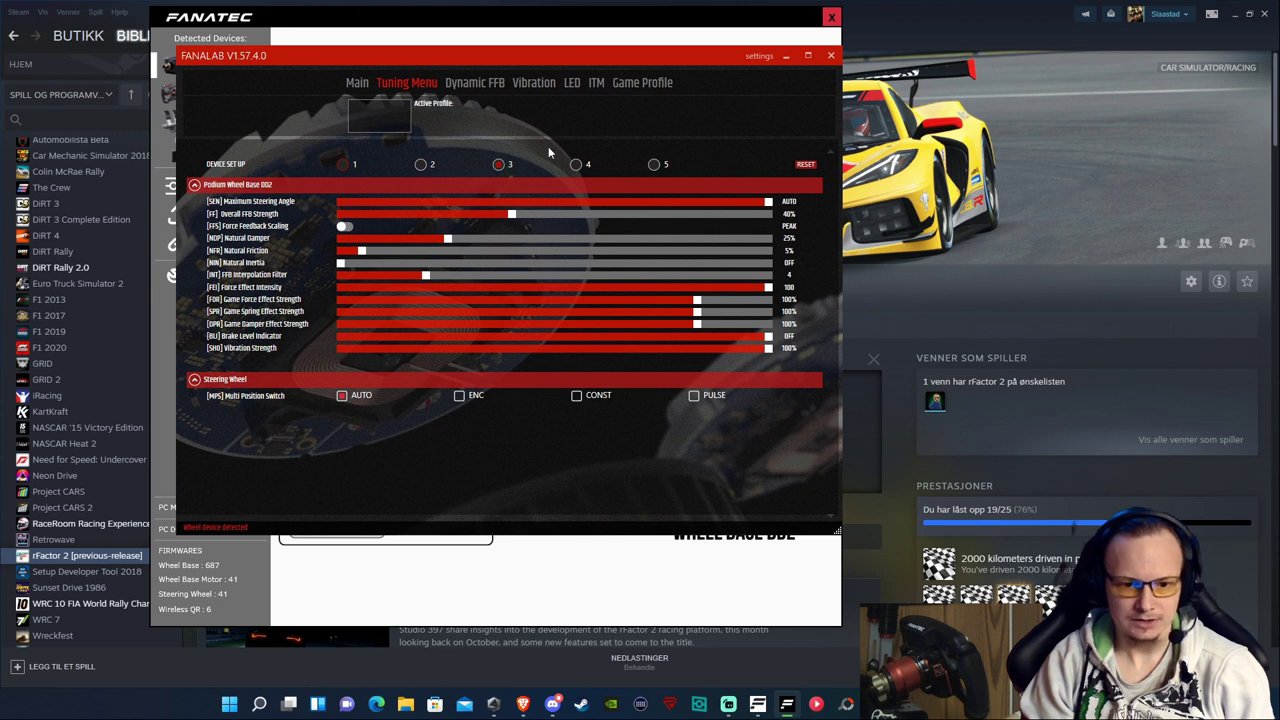